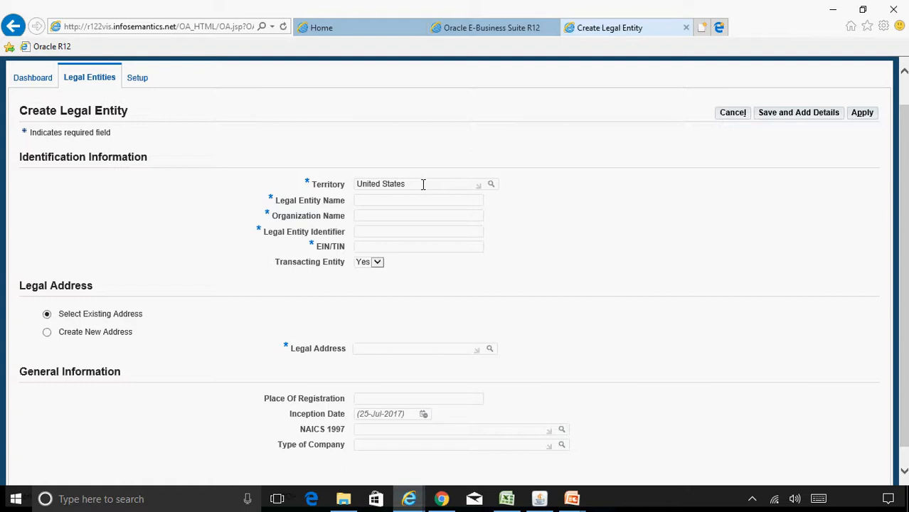
Set Territory to India and enter India as the legal entity and organization name
drag(417, 184, 358, 179)
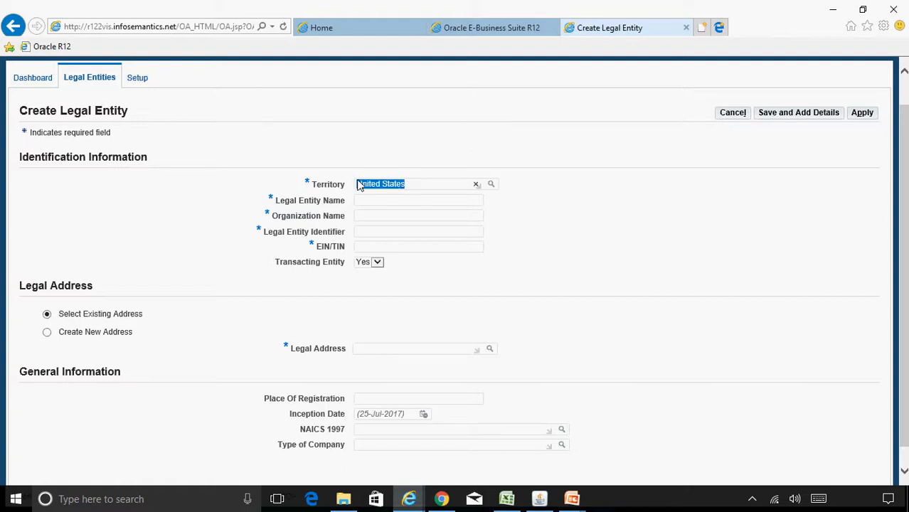
text(India)
key(Tab)
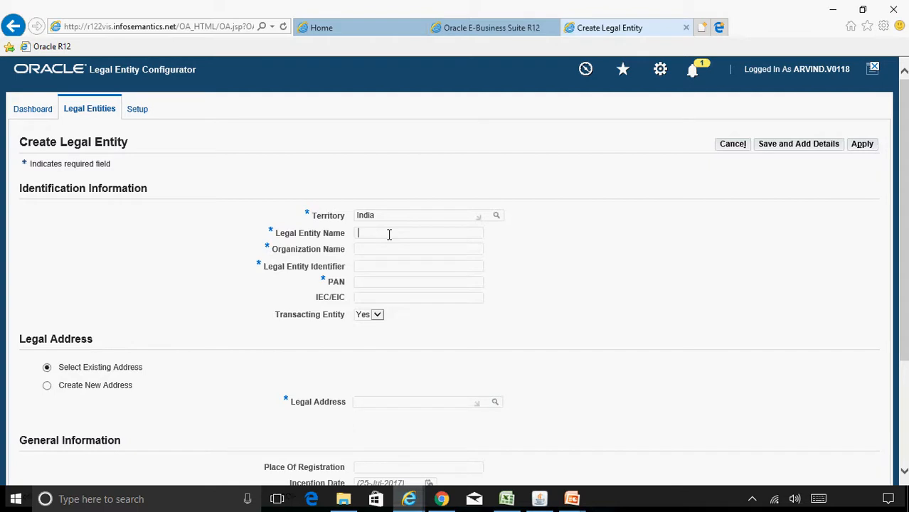
text(India)
key(Tab)
text(India)
Enter the PAN and set the Legal Entity Identifier to IN followed by the PAN
text(IN)
click(369, 283)
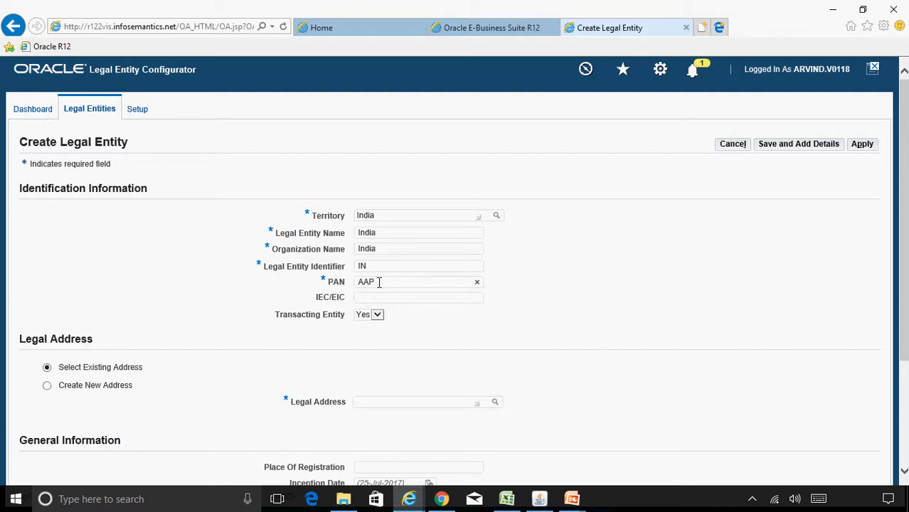
key(ctrl+a)
key(ctrl+c)
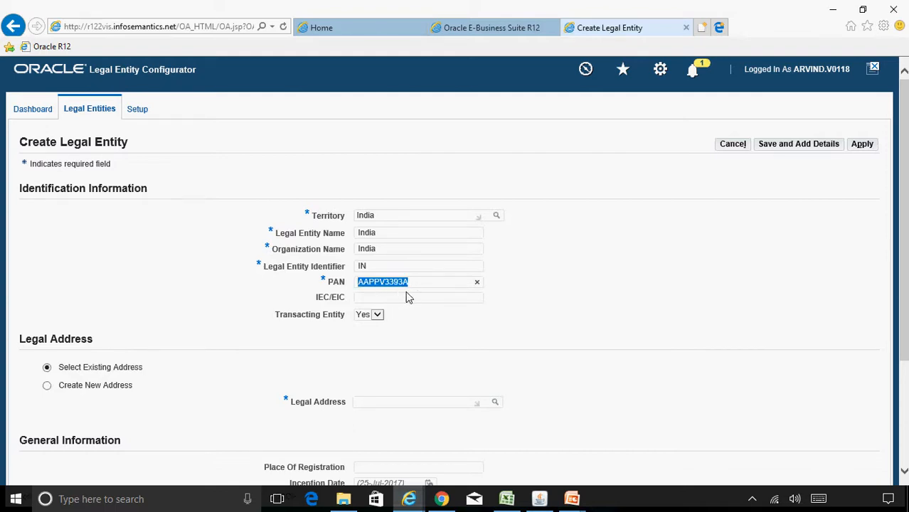
click(376, 266)
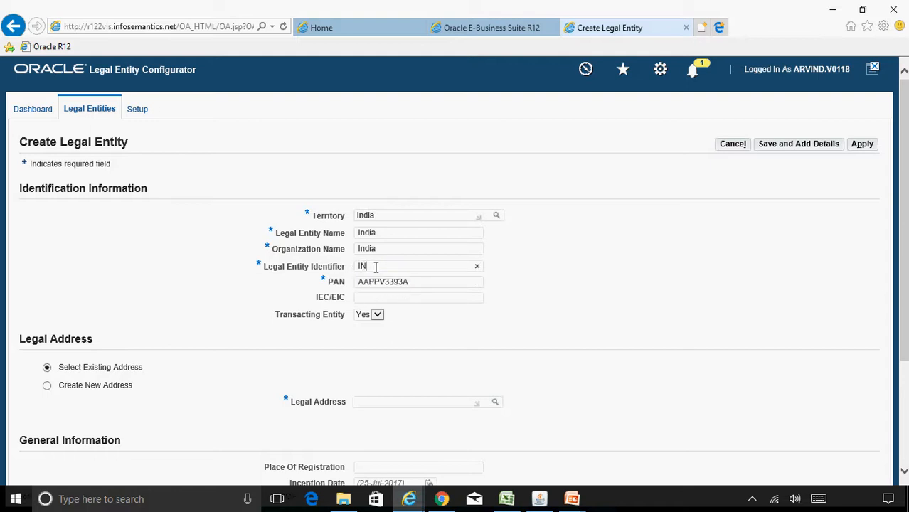
key(ctrl+v)
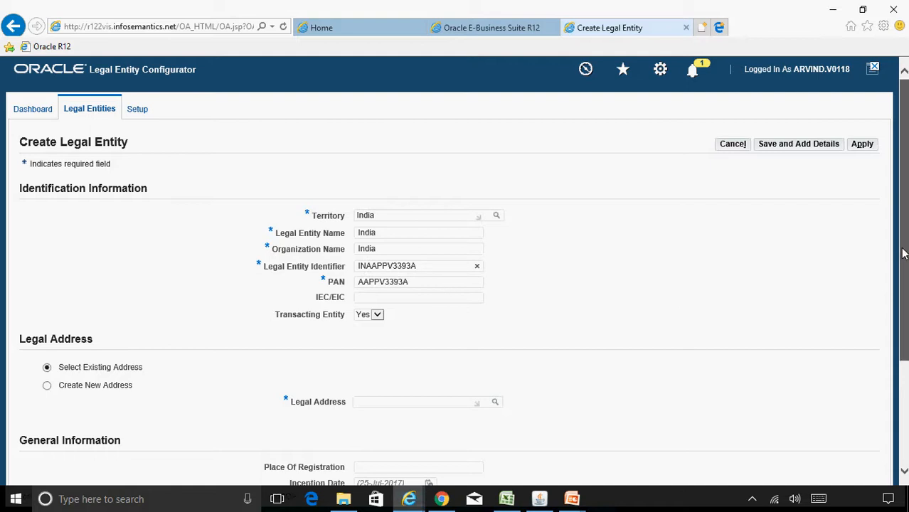
scroll(902, 256, down, 2)
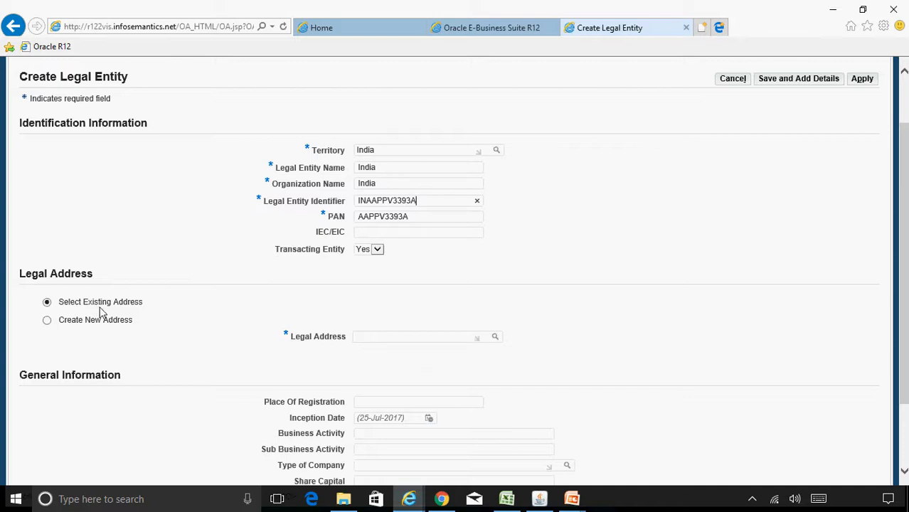
Start a new legal address with location New Delhi India and its flat/door/block number
click(47, 324)
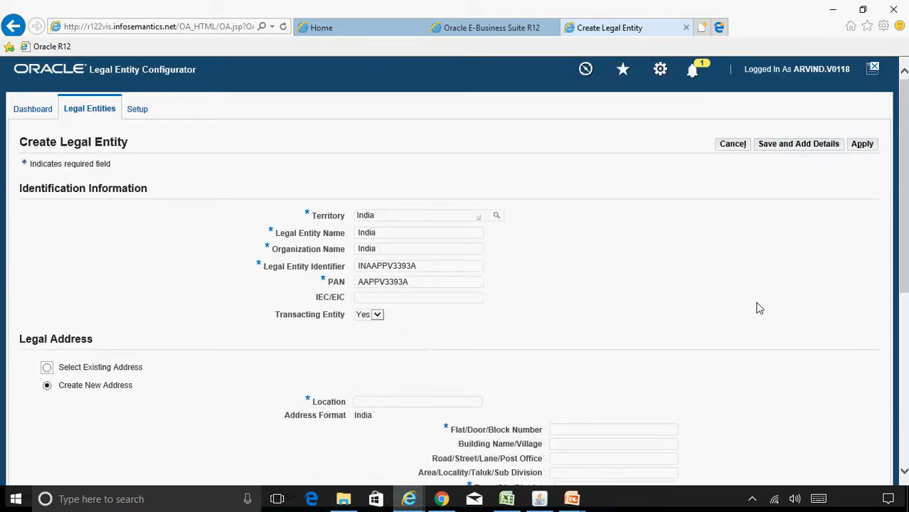
scroll(905, 263, down, 3)
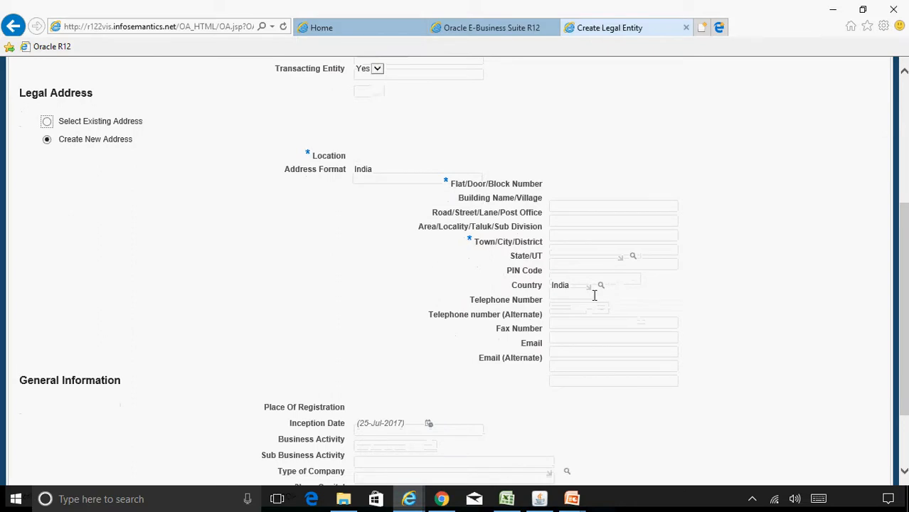
click(387, 158)
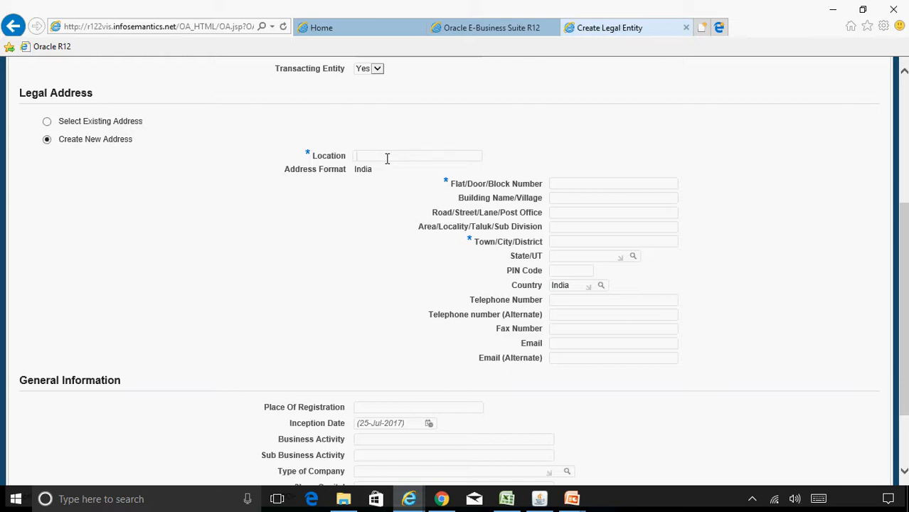
text(New Delhi )
text(India)
click(577, 187)
Enter New Delhi as Town/City/District and State/UT, then open the State/UT lookup
click(580, 215)
click(555, 200)
click(567, 242)
text(New Del)
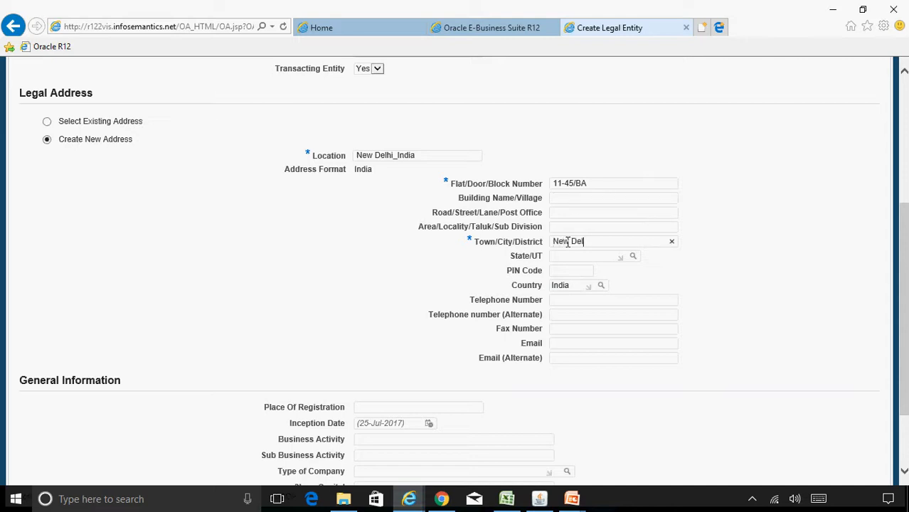
text(hi)
key(Tab)
text(New Delhi)
key(Tab)
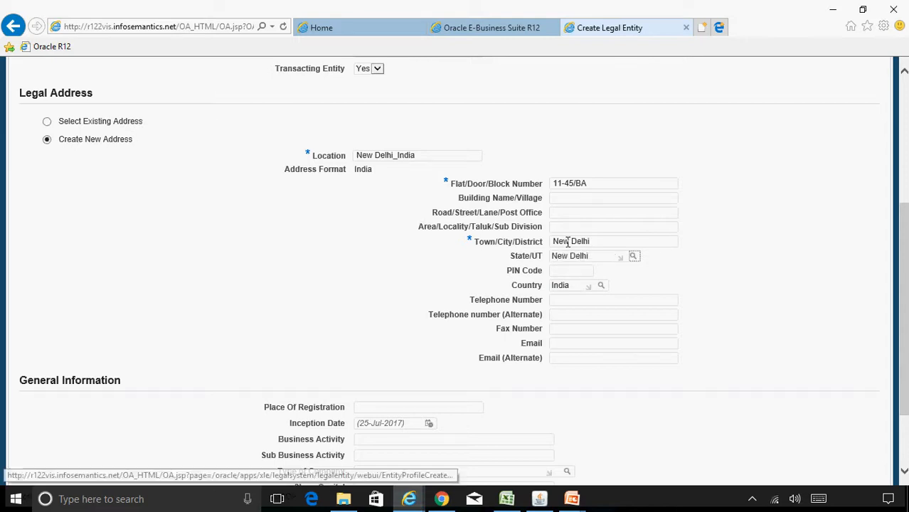
key(Return)
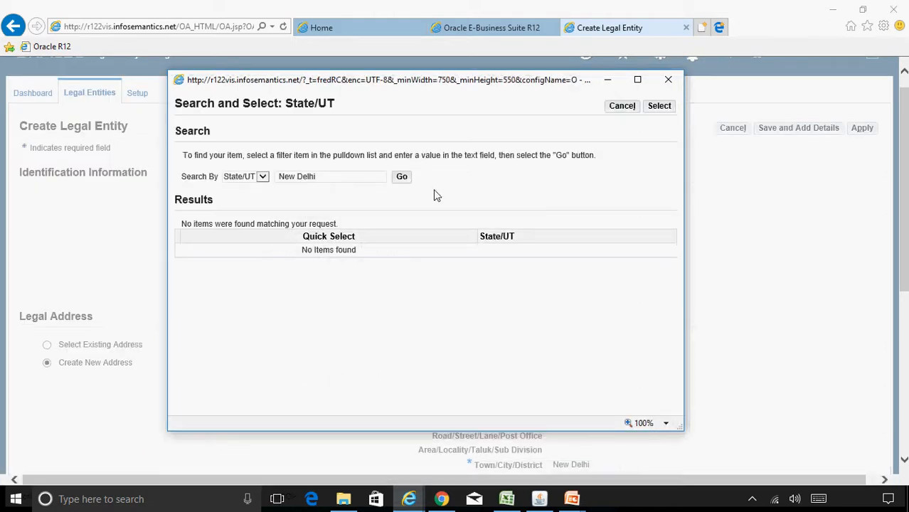
Pick Delhi as State/UT through a Delhi% search and enter the address PIN code
drag(324, 178, 212, 179)
text(Delhi%)
click(403, 179)
click(345, 249)
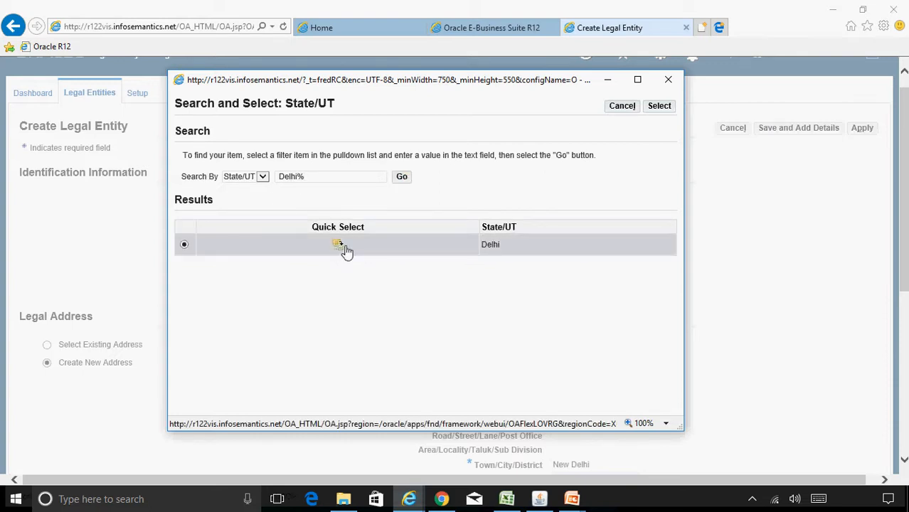
scroll(903, 249, down, 3)
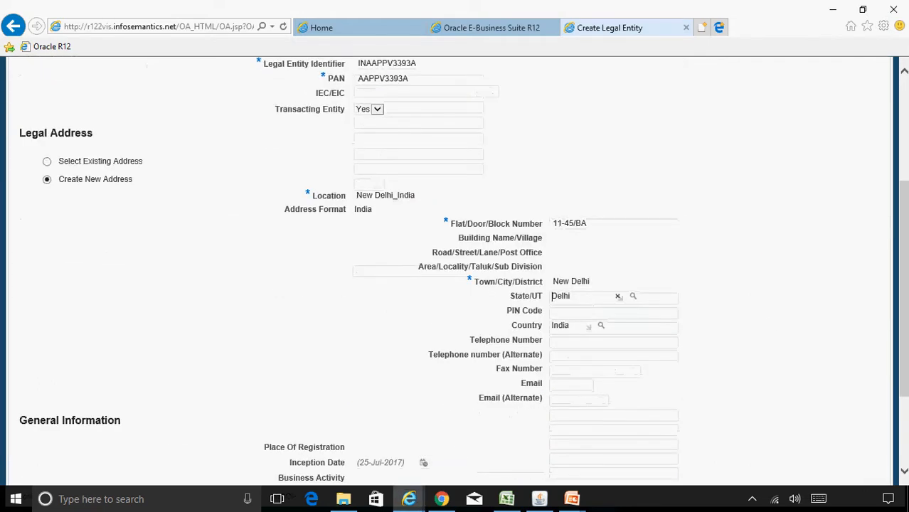
click(567, 310)
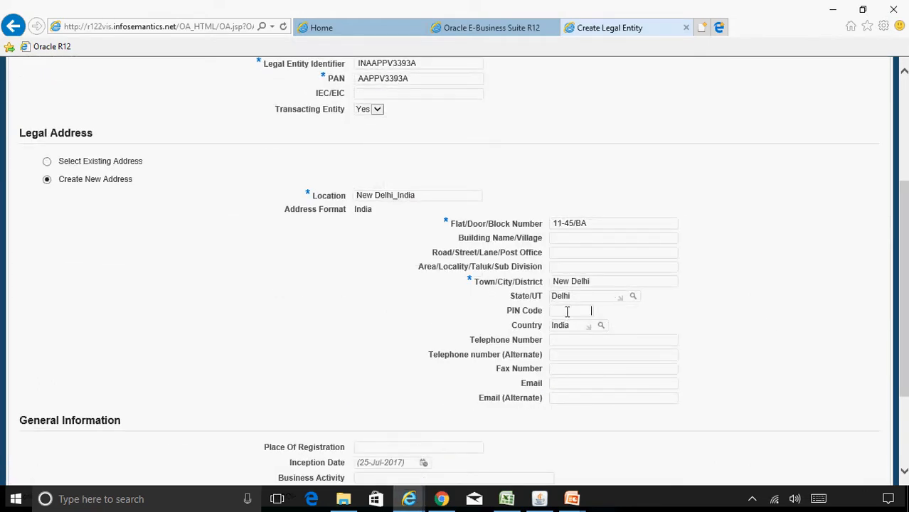
text(110001)
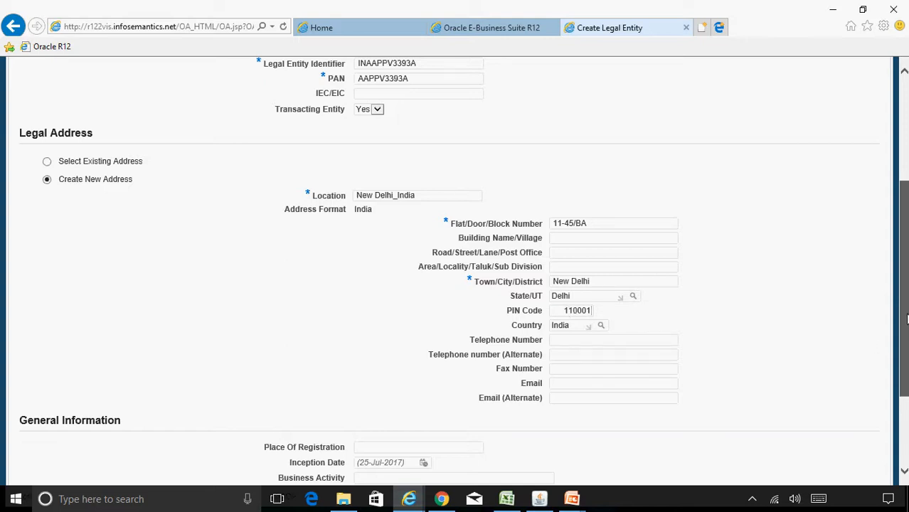
scroll(618, 334, down, 3)
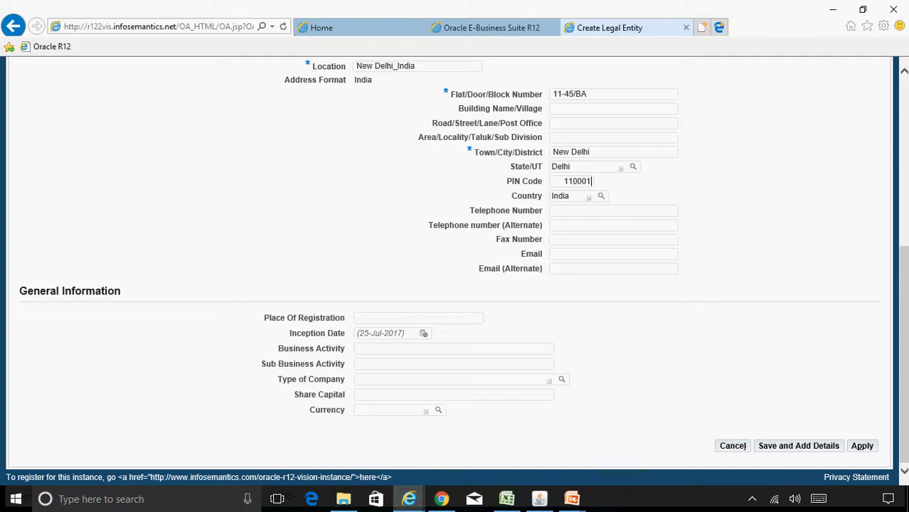
Save the India legal entity and scroll through its Legal Entity Details page
click(802, 451)
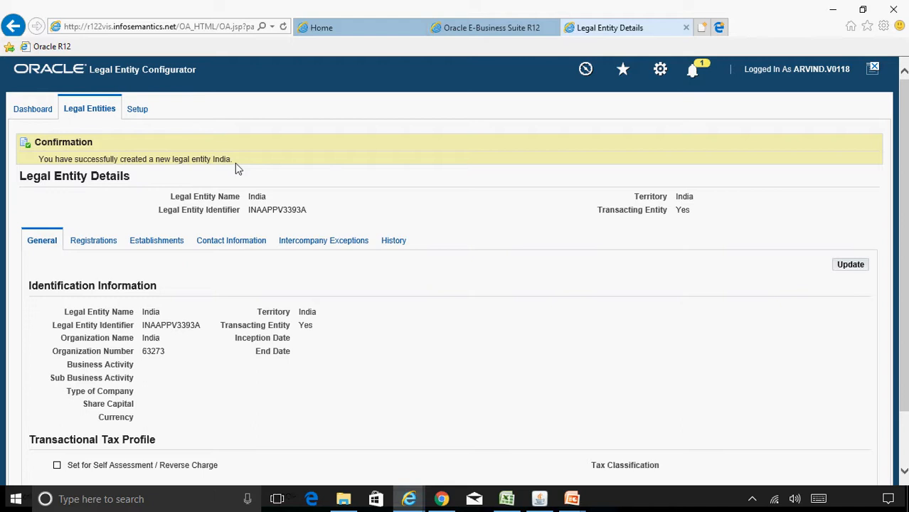
drag(904, 213, 904, 265)
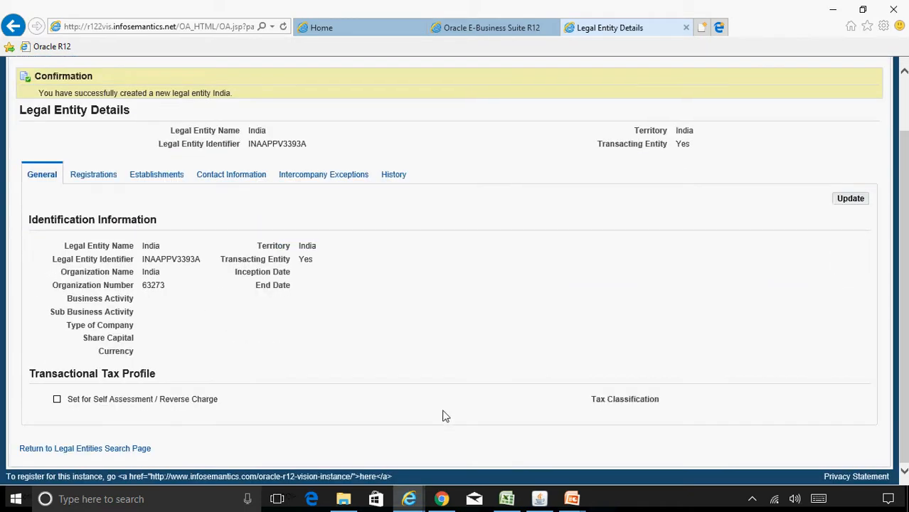
Return to the legal entities search and search for the name India
click(112, 451)
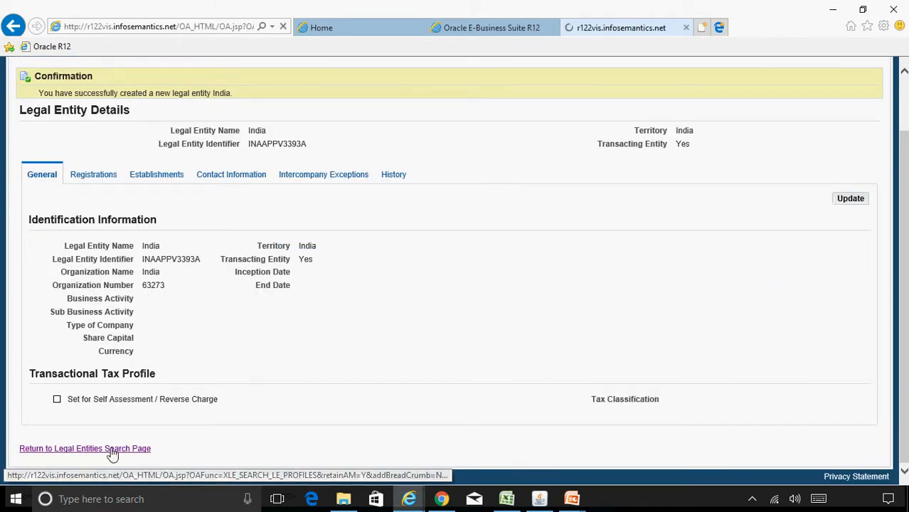
click(371, 236)
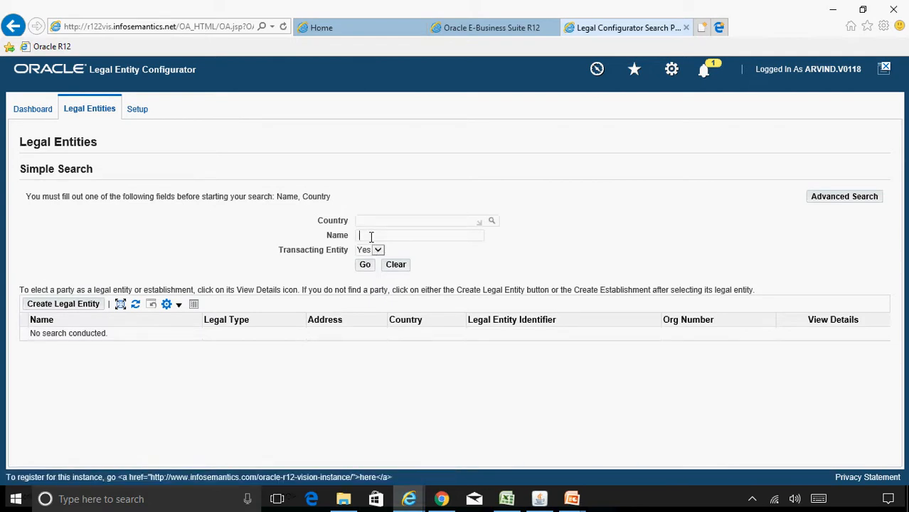
text(India)
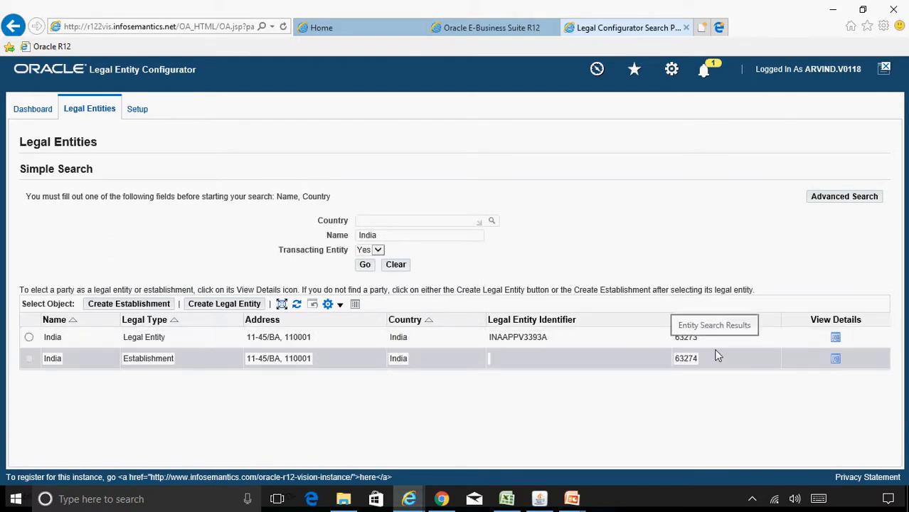
Open India's details, view its Registrations, and open then cancel the PAN registration update
click(836, 340)
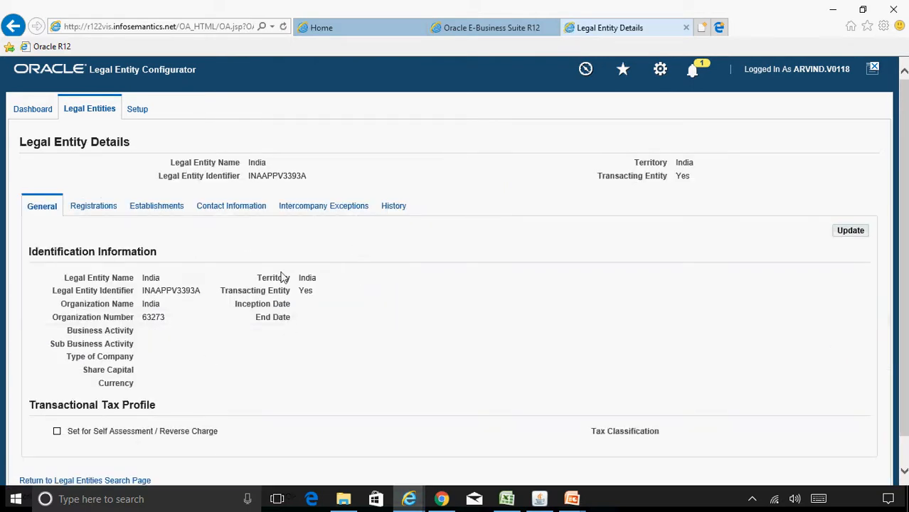
scroll(895, 242, down, 2)
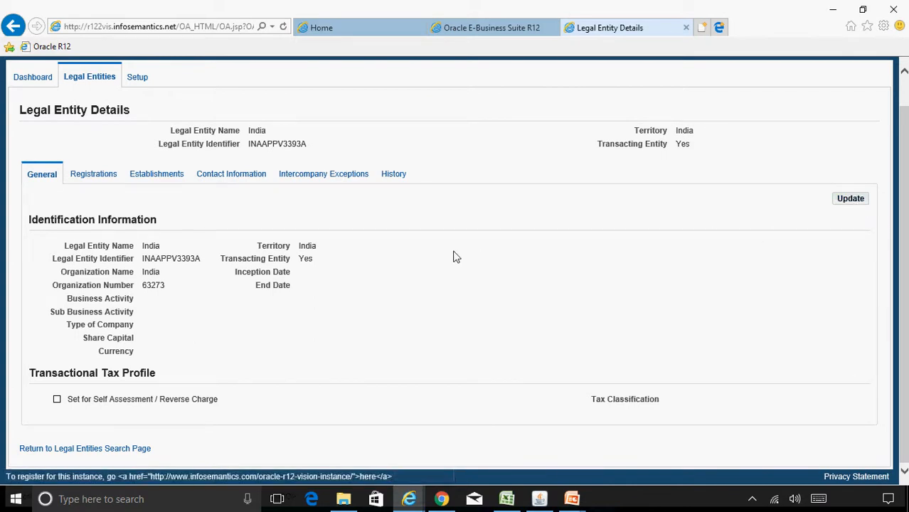
click(106, 178)
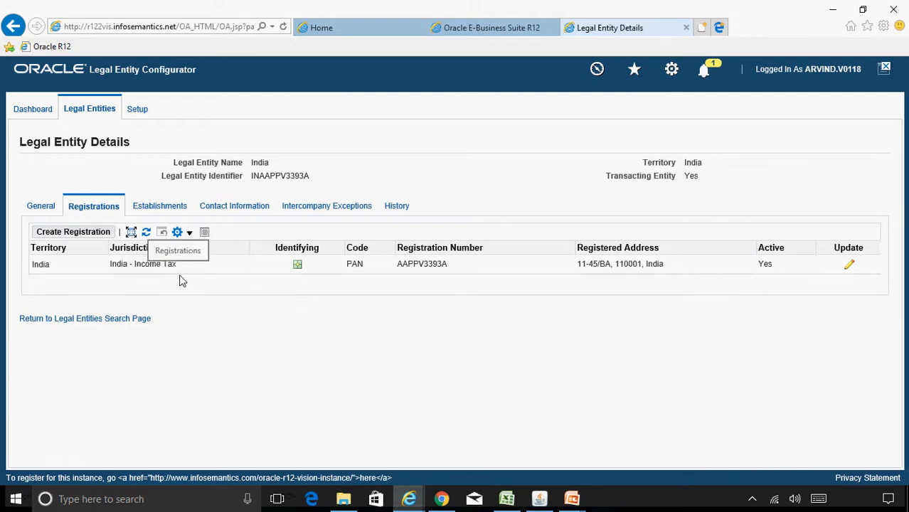
click(848, 268)
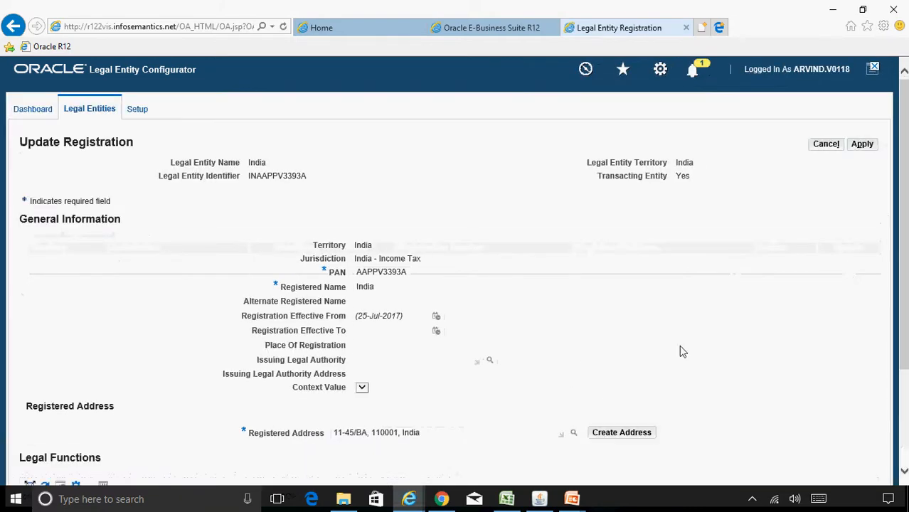
mouse_move(904, 211)
mouse_down()
mouse_move(904, 309)
mouse_move(904, 211)
mouse_up()
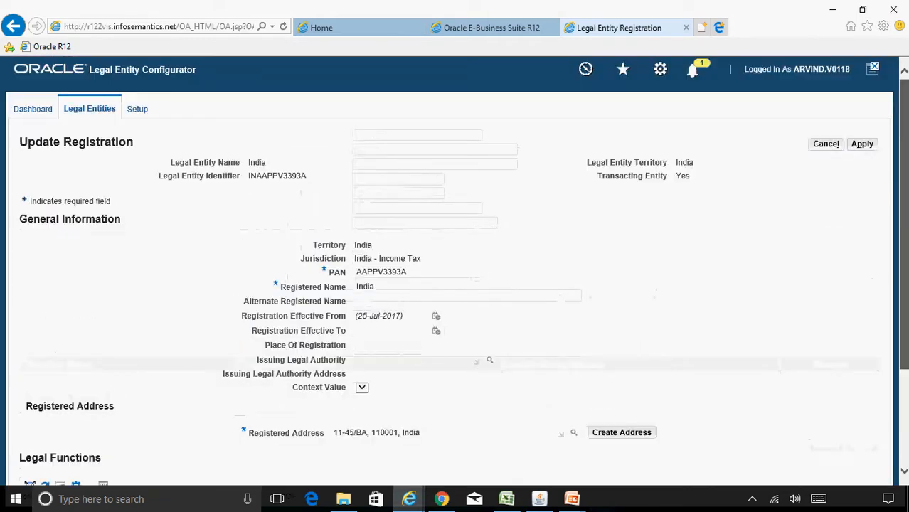
click(826, 146)
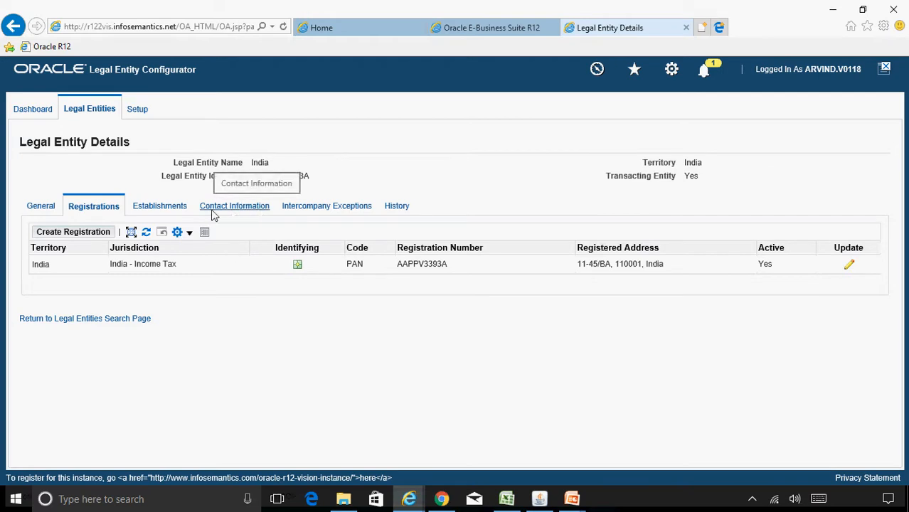
Inspect the India establishment's details and registrations, then return to the legal entity details
click(176, 208)
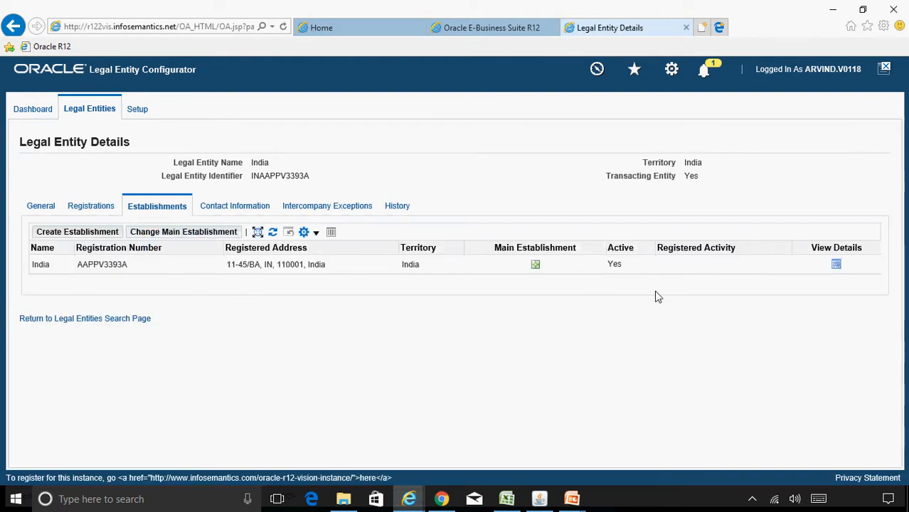
click(837, 265)
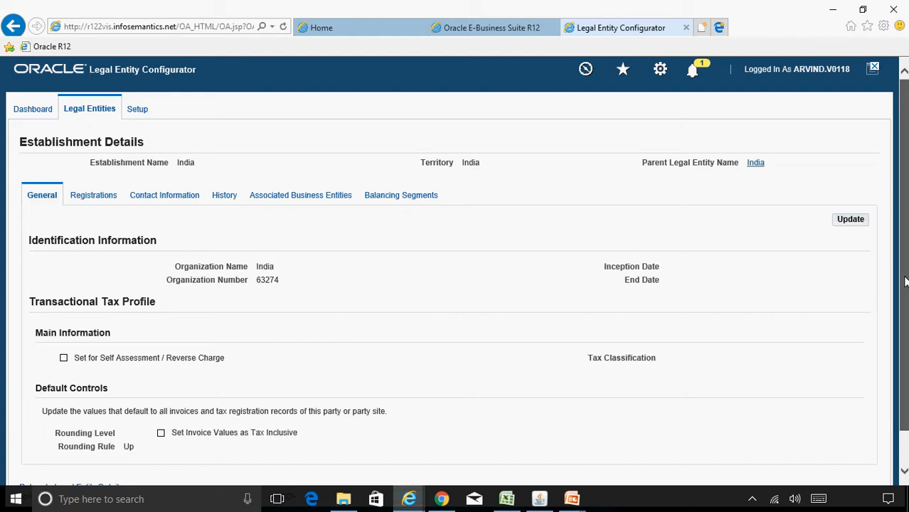
scroll(905, 276, down, 1)
scroll(905, 276, up, 1)
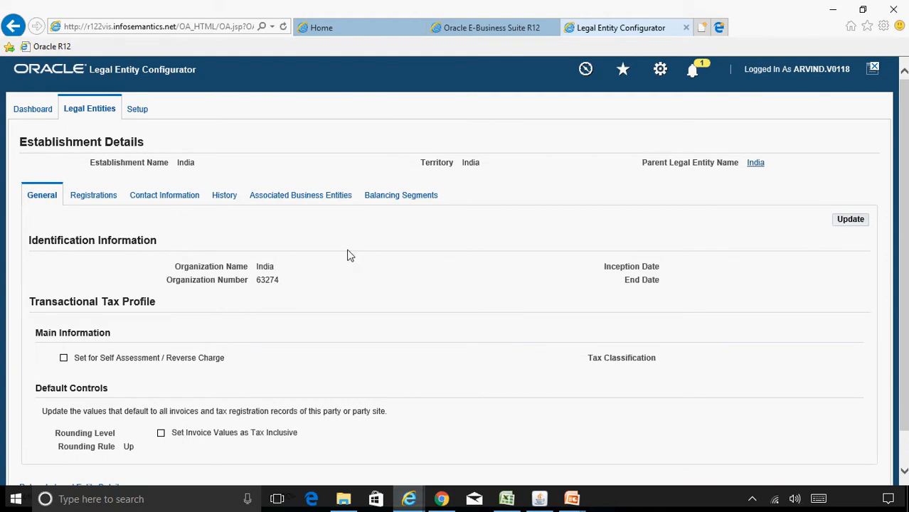
click(108, 198)
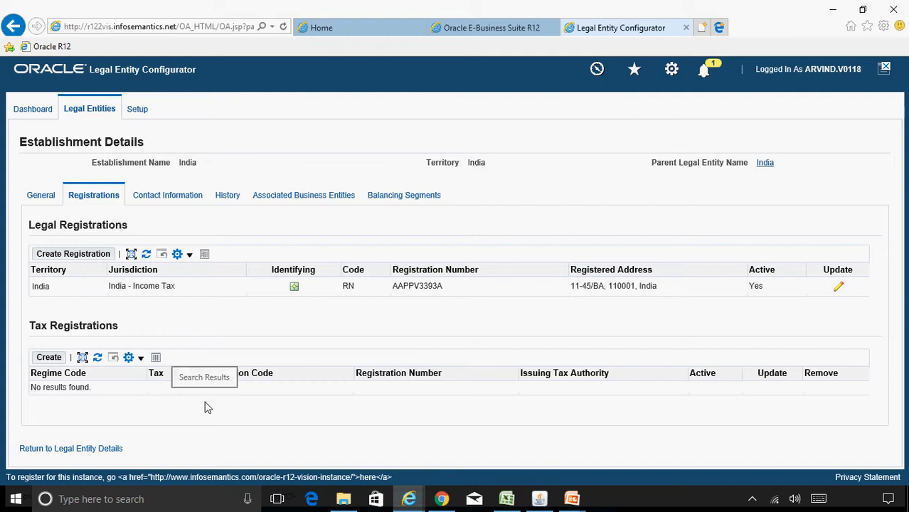
click(107, 453)
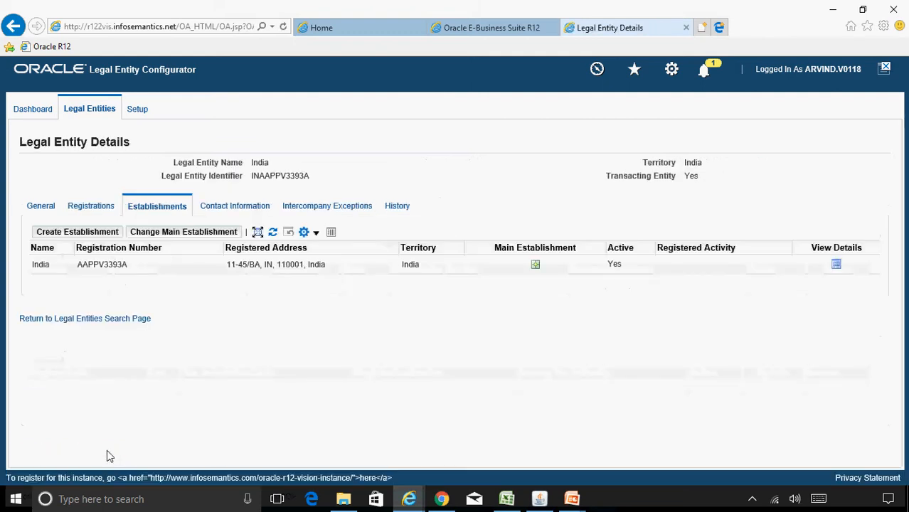